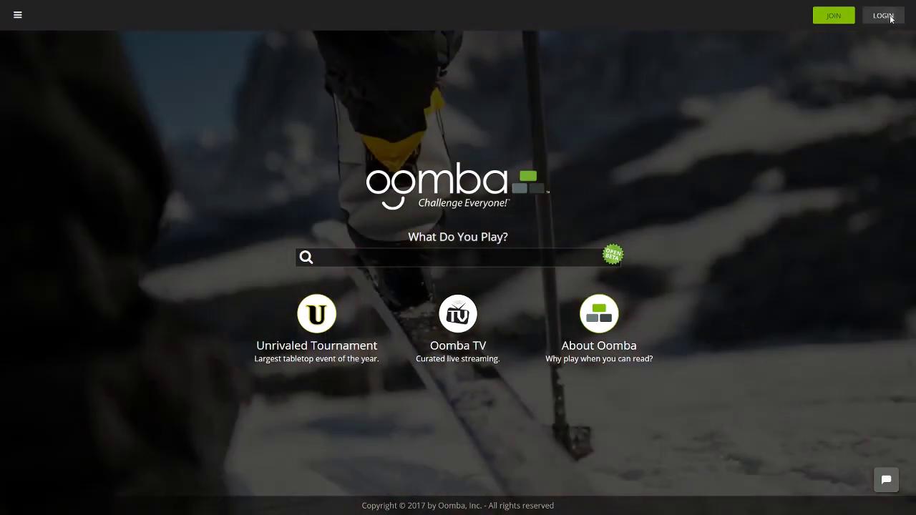
Log in to Oomba with the store account's email and password
{"action": "left_click", "coordinate": [890, 19]}
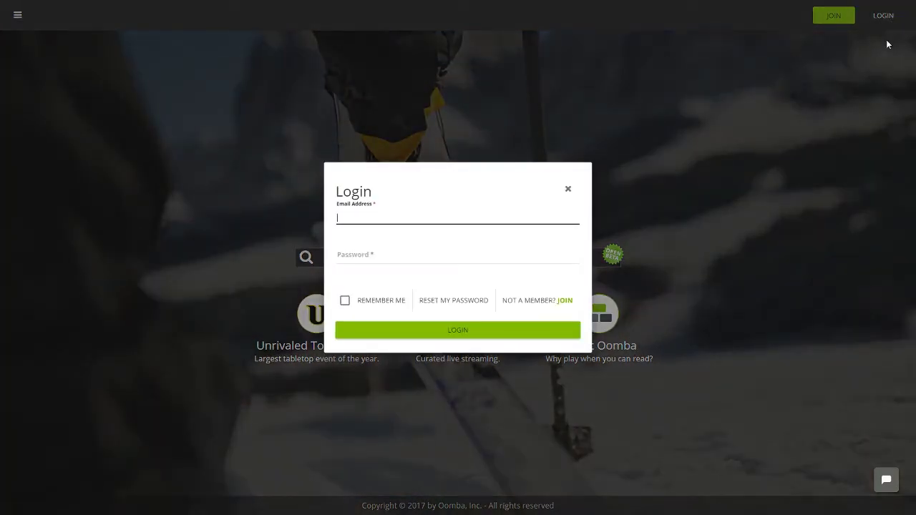
{"action": "key", "text": "Tab"}
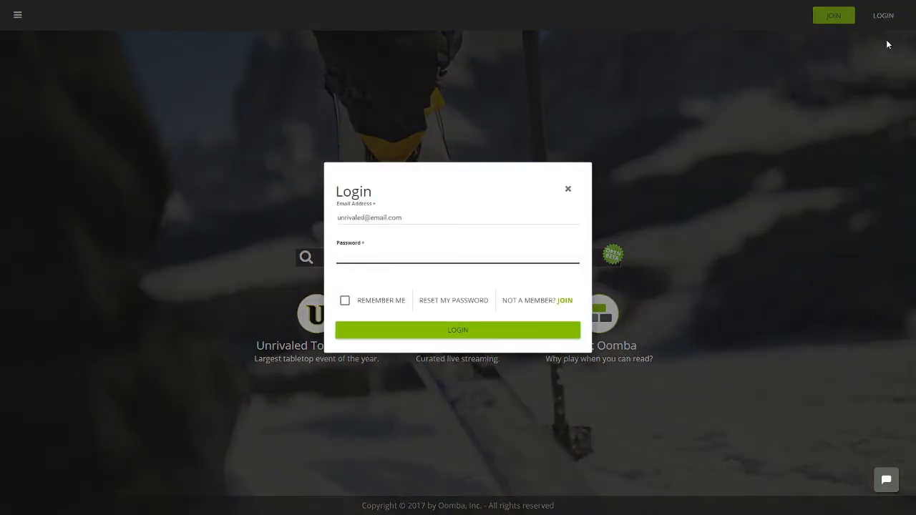
{"action": "type", "text": "•••••••••"}
{"action": "key", "text": "Return"}
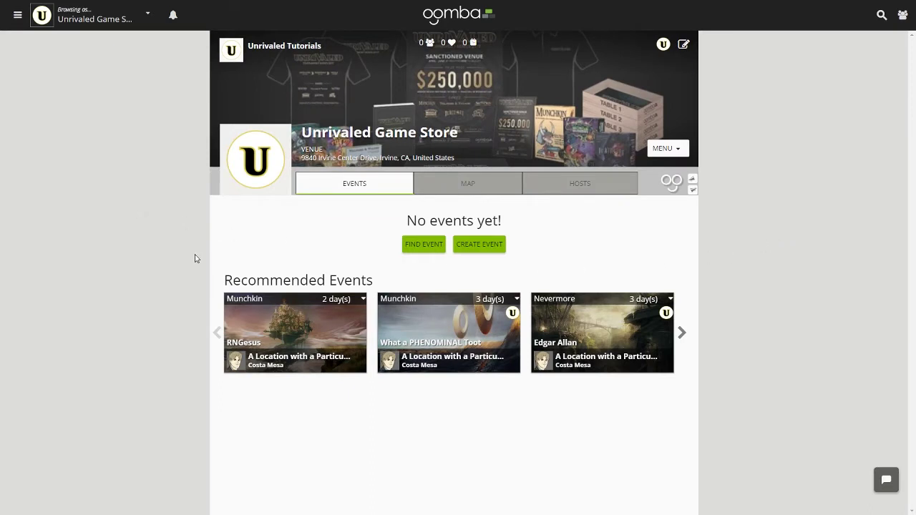
Start a new event from the navigation menu and choose the Competition type
{"action": "left_click", "coordinate": [14, 13]}
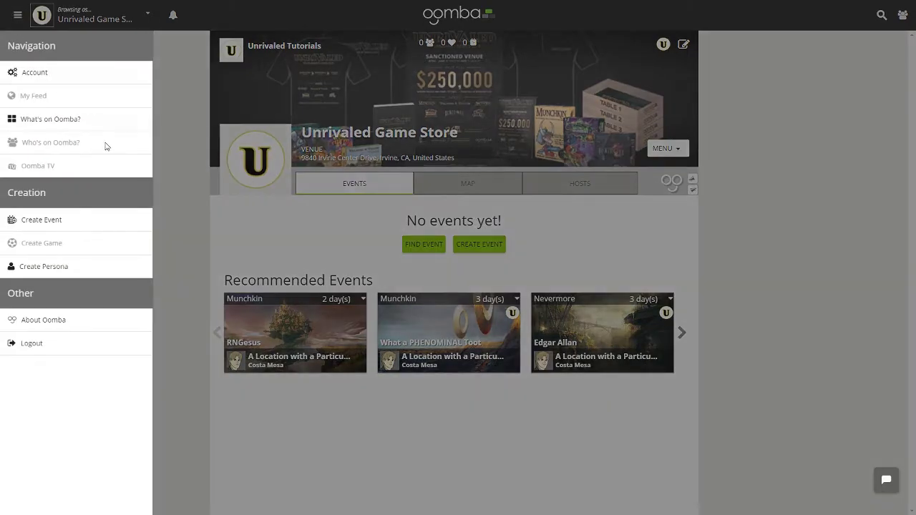
{"action": "left_click", "coordinate": [169, 224]}
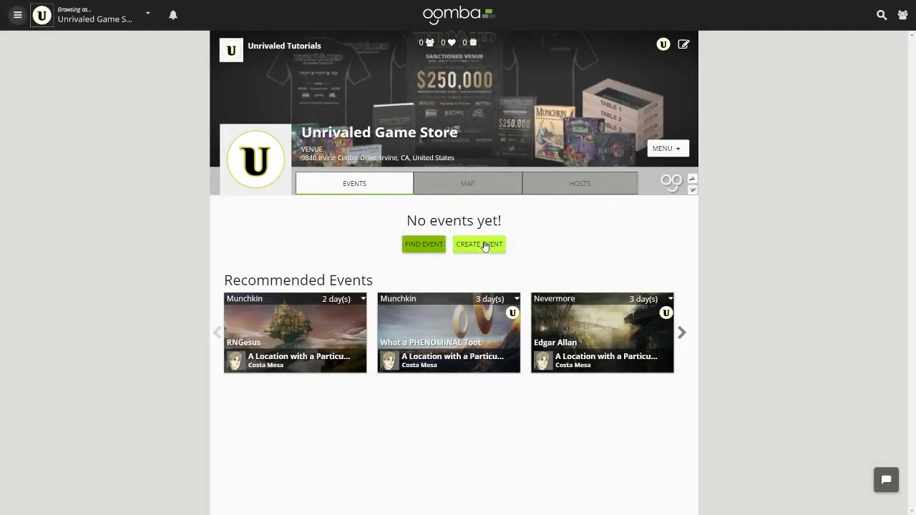
{"action": "left_click", "coordinate": [17, 16]}
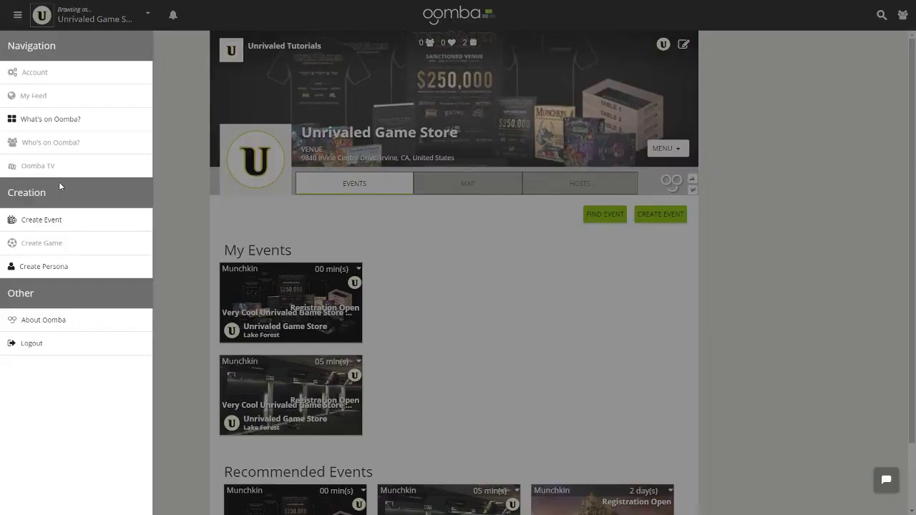
{"action": "left_click", "coordinate": [74, 223]}
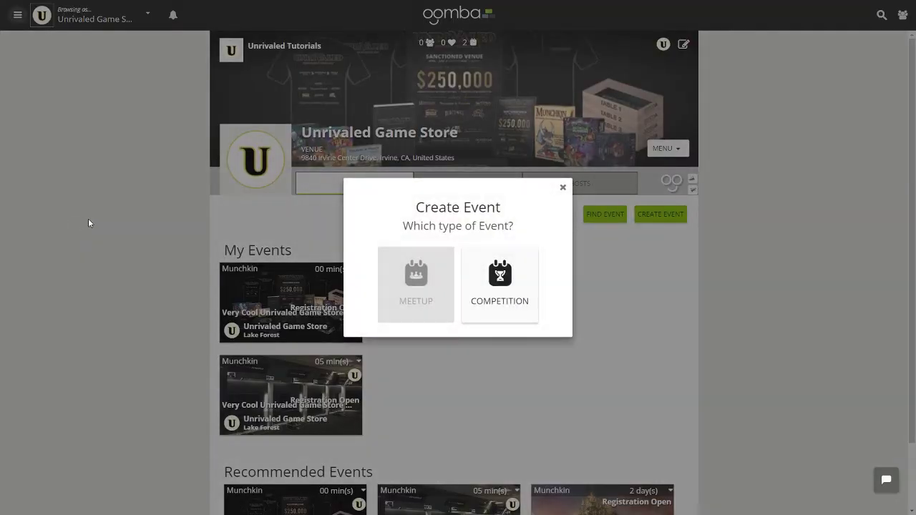
{"action": "left_click", "coordinate": [510, 277]}
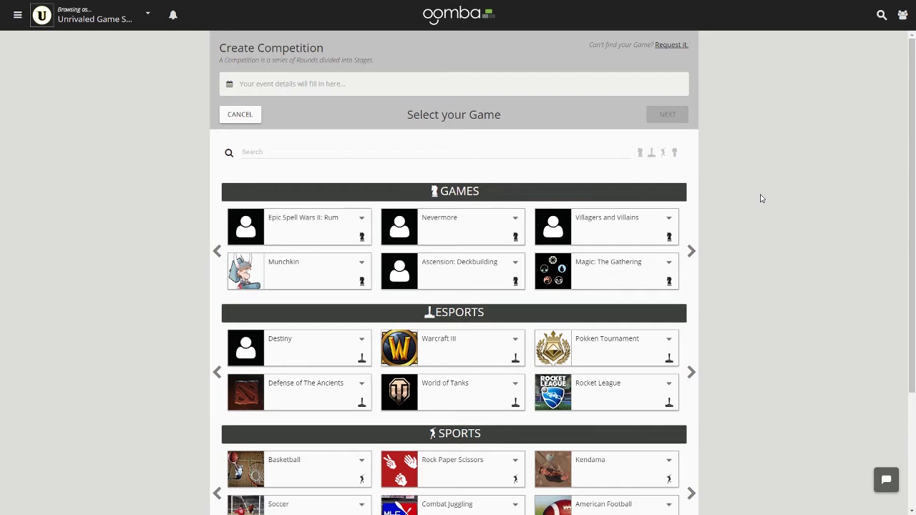
Choose Munchkin as the game and follow the sanctioned-venue 'Click here' link
{"action": "left_click", "coordinate": [329, 150]}
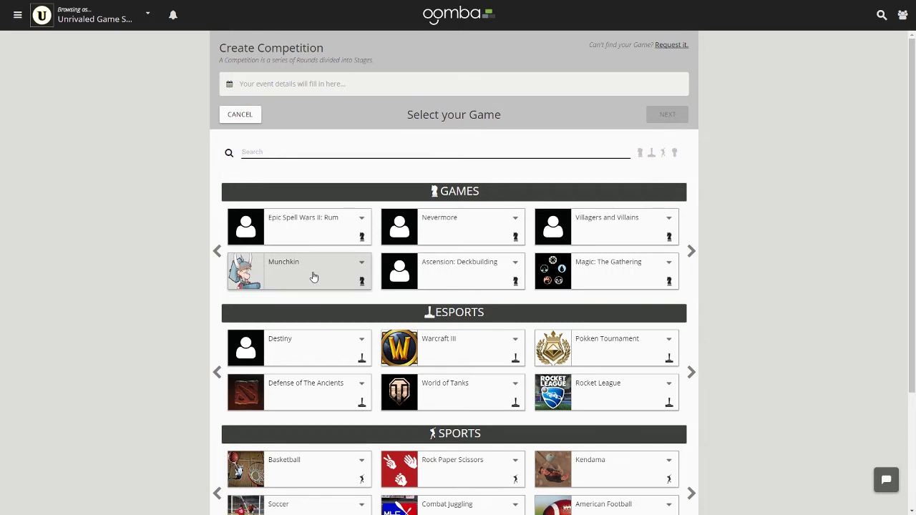
{"action": "left_click", "coordinate": [313, 276]}
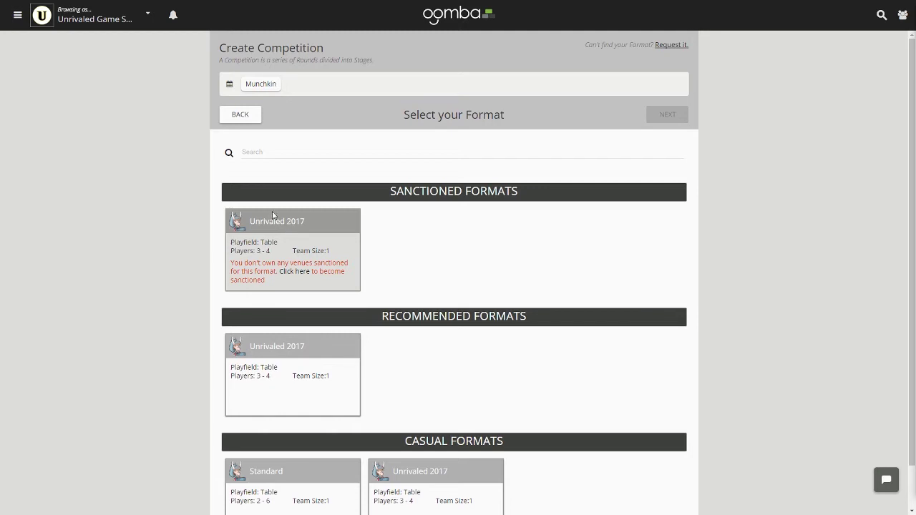
{"action": "left_click", "coordinate": [298, 277]}
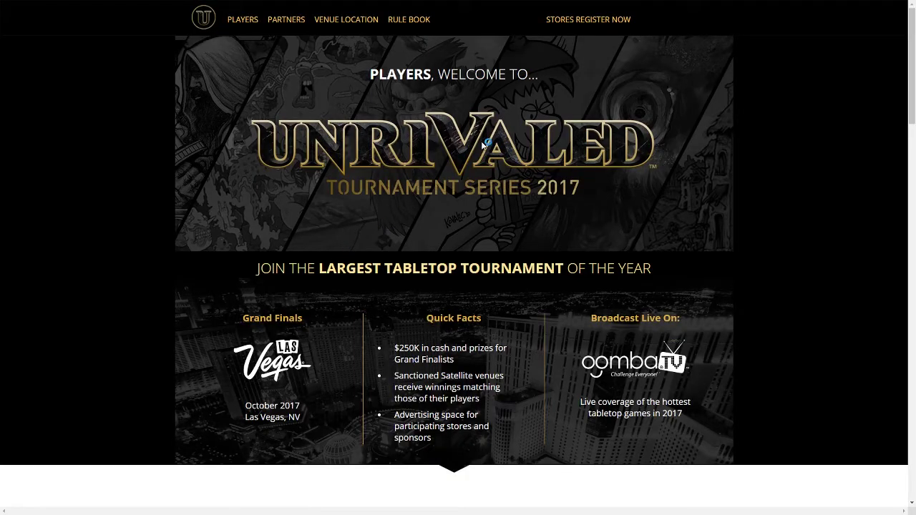
Open the STORES REGISTER NOW form on the Unrivaled Tournament Series site
{"action": "left_click", "coordinate": [603, 25]}
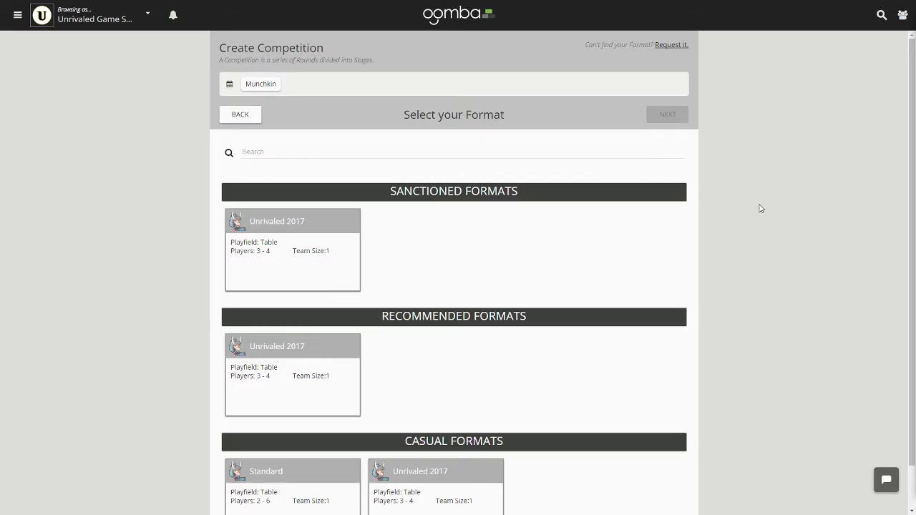
Select the sanctioned Unrivaled 2017 format and Unrivaled Game Store as the venue
{"action": "left_click", "coordinate": [328, 256]}
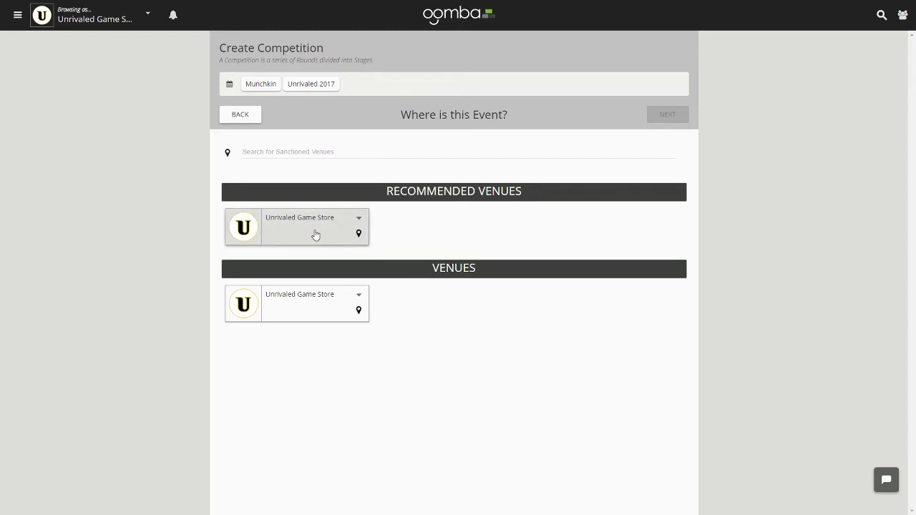
{"action": "left_click", "coordinate": [314, 235]}
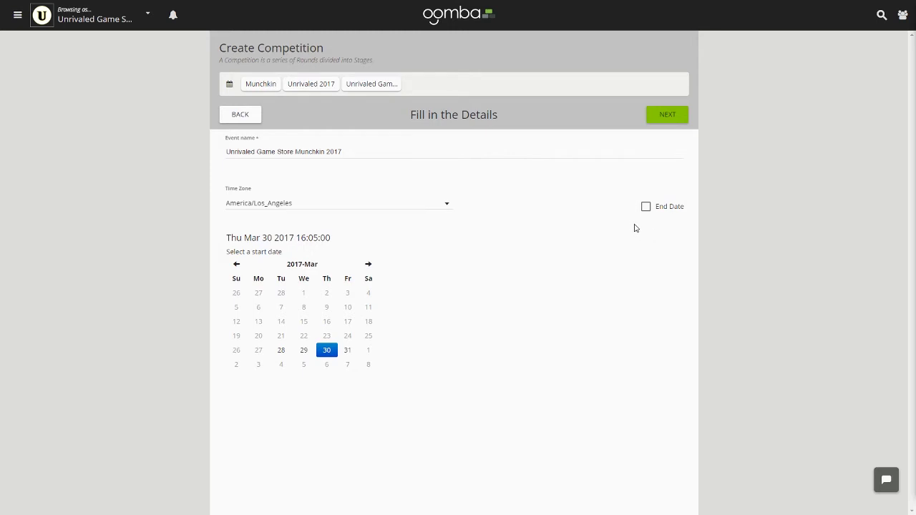
Rename the event to 'Very Cool Unrivaled Game Store Munchkin 2017'
{"action": "left_click_drag", "start_coordinate": [356, 152], "coordinate": [215, 156]}
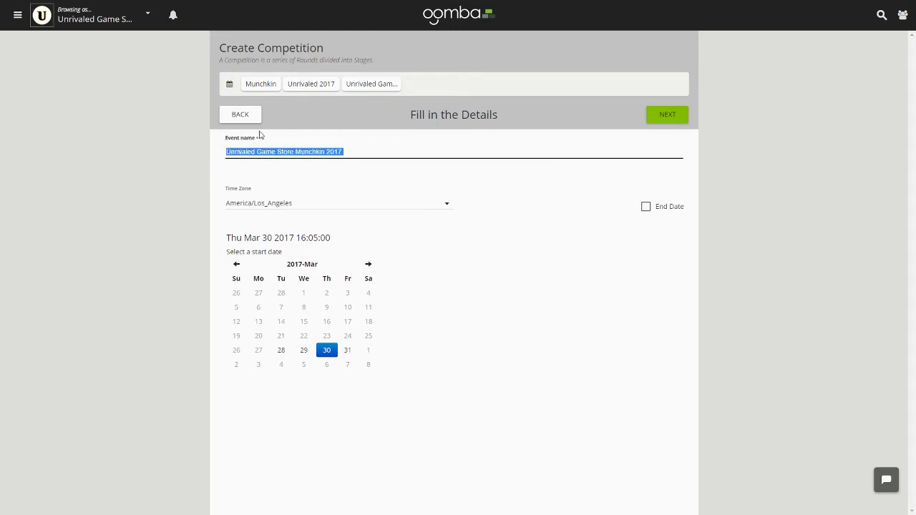
{"action": "key", "text": "BackSpace"}
{"action": "type", "text": "Very Cool Unrivaled Game Store Munchkin 2017"}
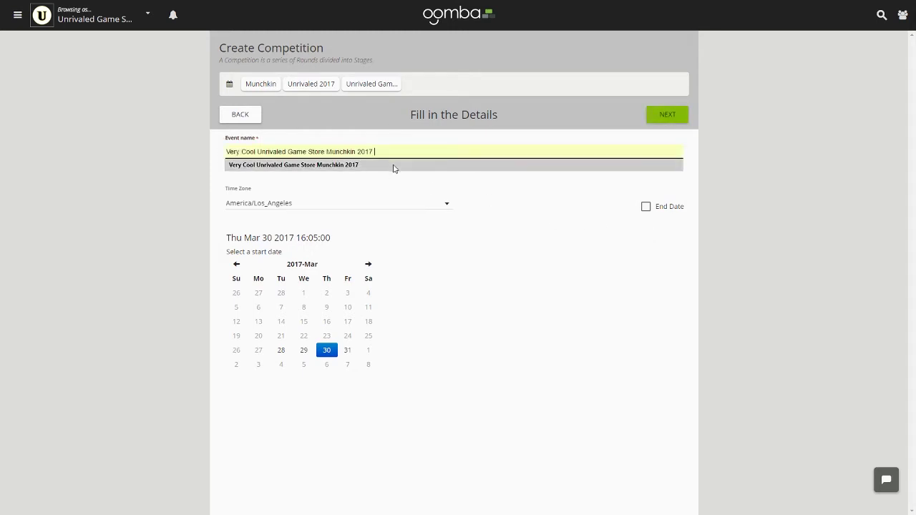
{"action": "left_click", "coordinate": [393, 165]}
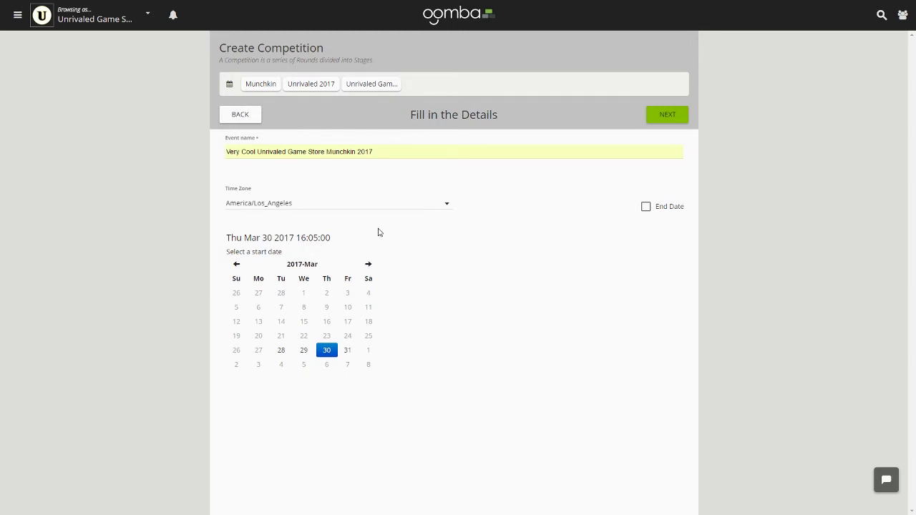
Set the event start to Thu Mar 30 2017 at 4:05 PM
{"action": "left_click", "coordinate": [326, 350]}
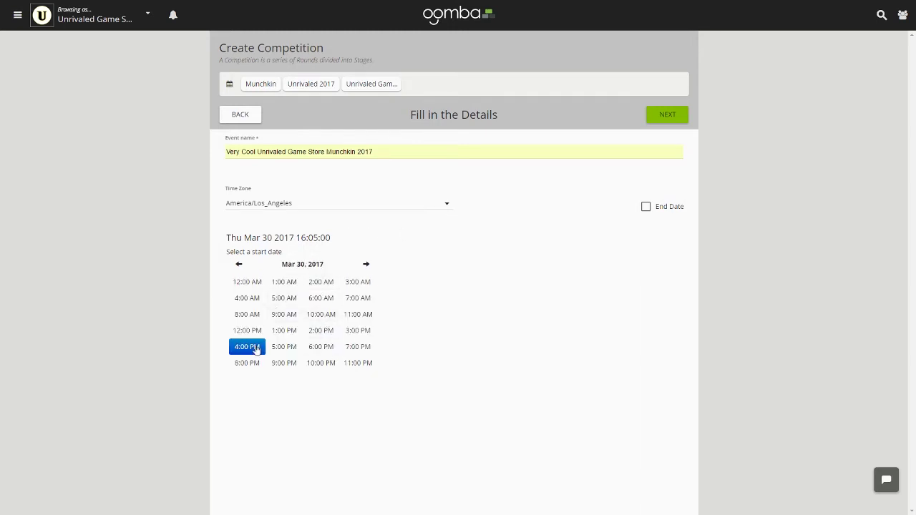
{"action": "left_click", "coordinate": [254, 348]}
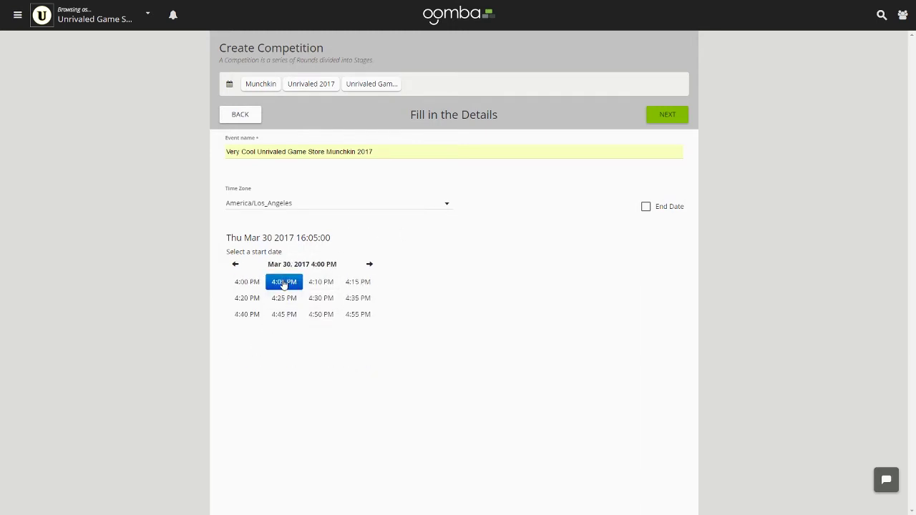
{"action": "left_click", "coordinate": [284, 283]}
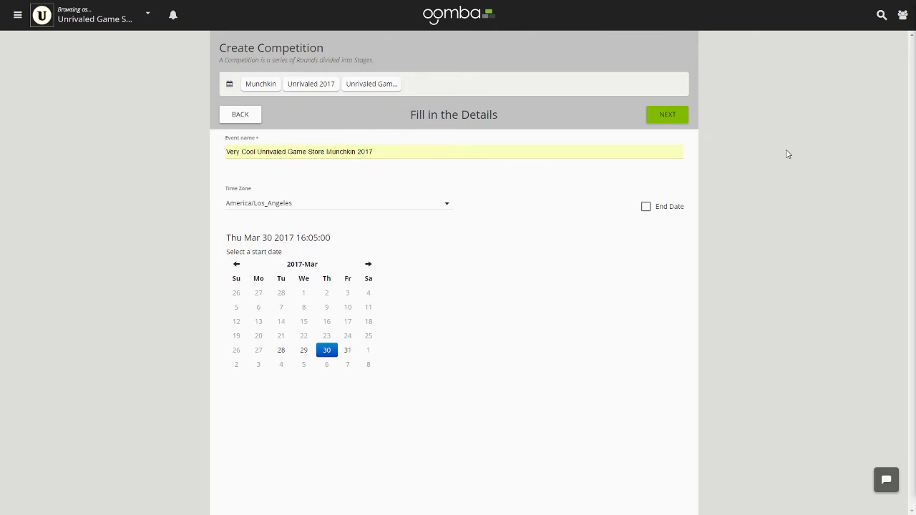
Add an end date of Fri Mar 31 2017 at 6:05 PM
{"action": "left_click", "coordinate": [648, 207]}
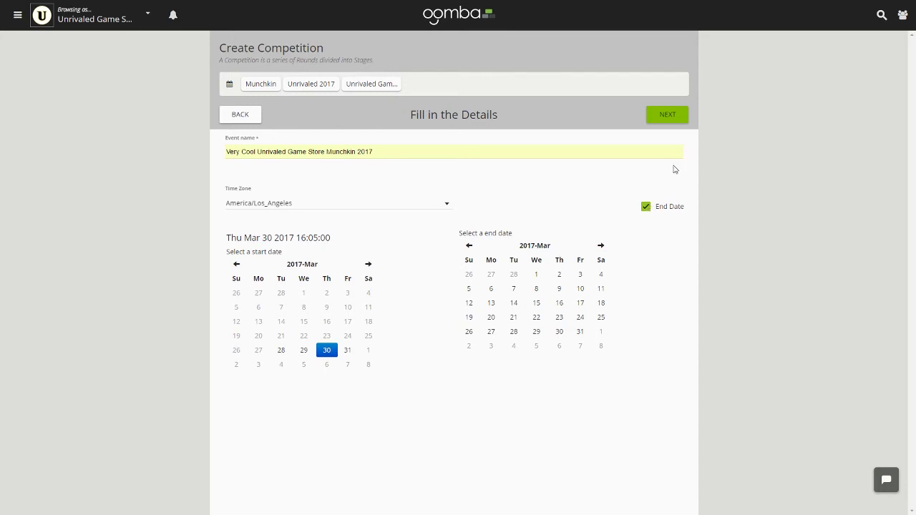
{"action": "left_click", "coordinate": [581, 333]}
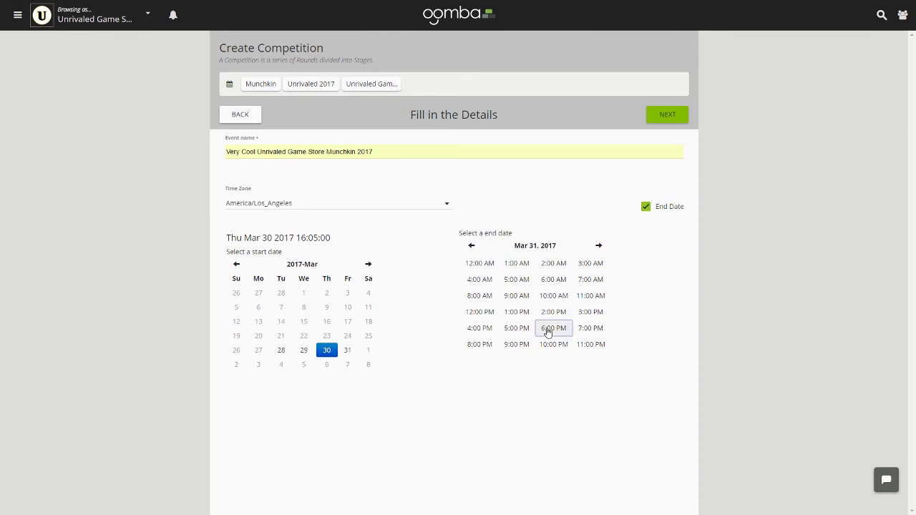
{"action": "left_click", "coordinate": [547, 331]}
{"action": "left_click", "coordinate": [512, 265]}
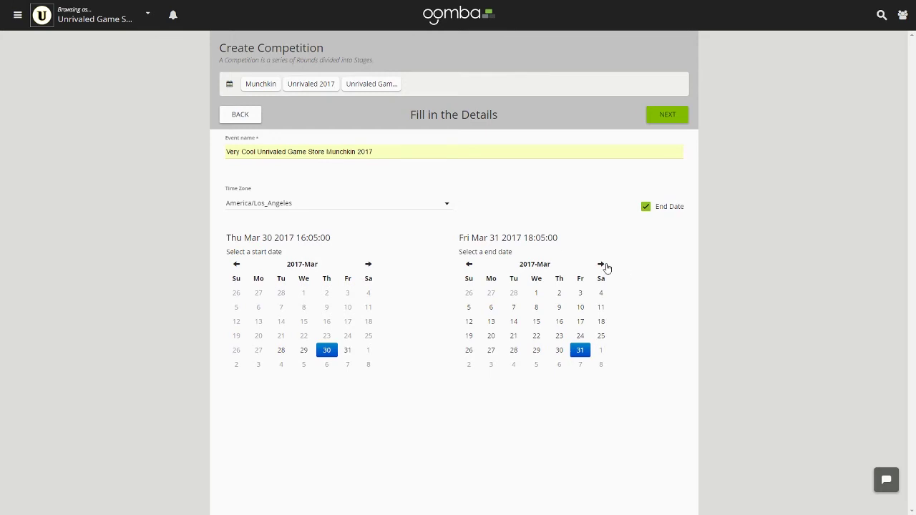
Keep the America/Los_Angeles time zone and choose Unrivaled Game Store as host
{"action": "left_click", "coordinate": [428, 208]}
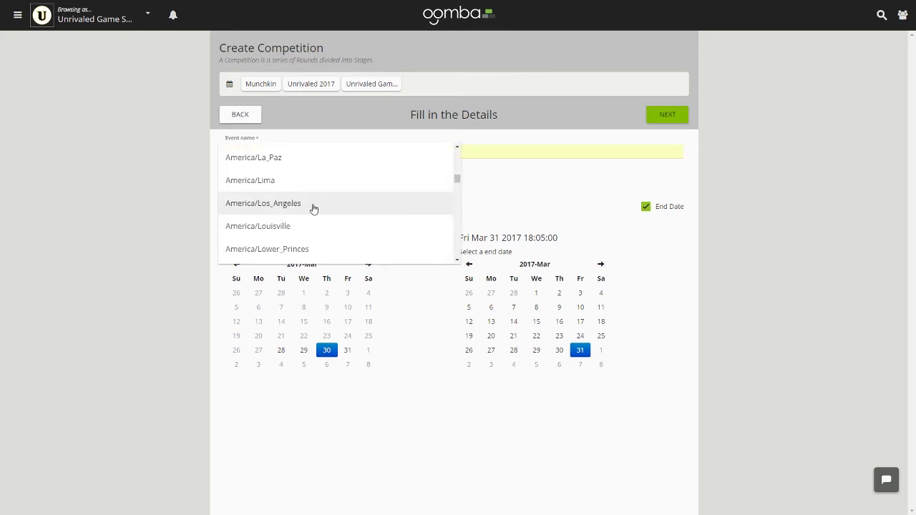
{"action": "left_click", "coordinate": [312, 206]}
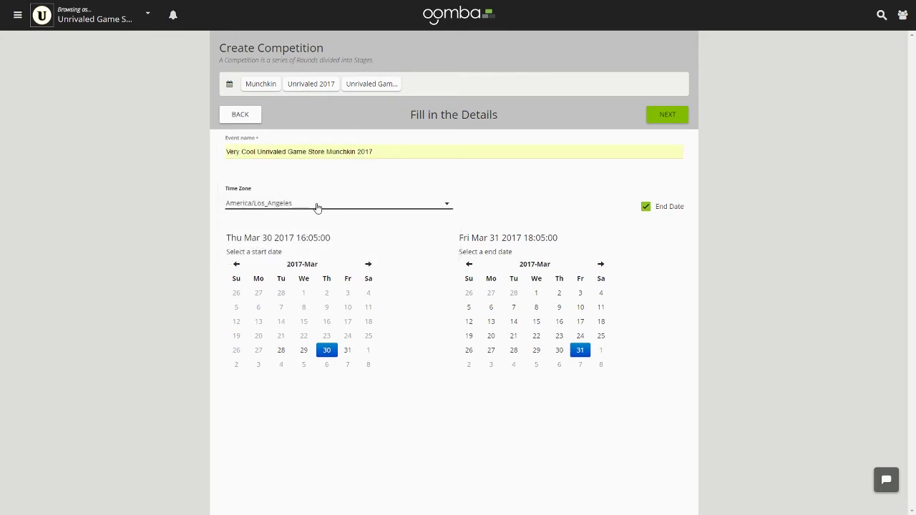
{"action": "left_click", "coordinate": [668, 120]}
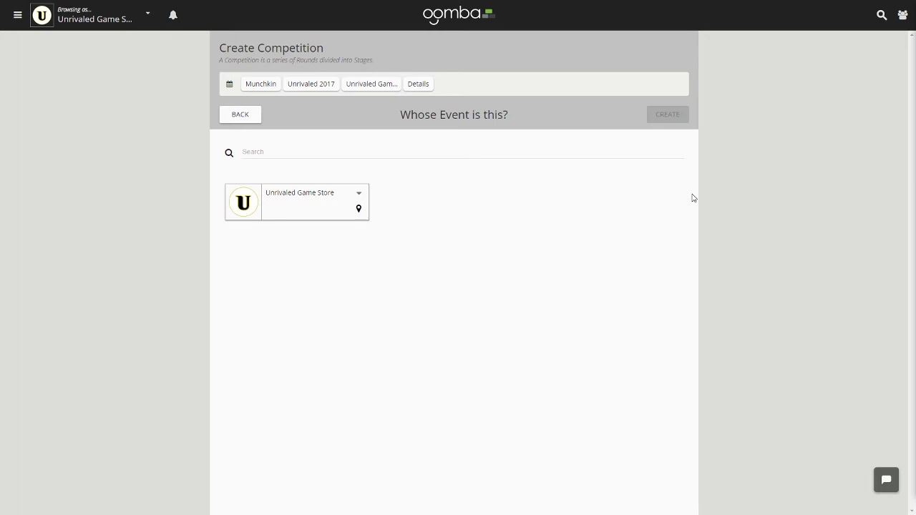
{"action": "left_click", "coordinate": [313, 206]}
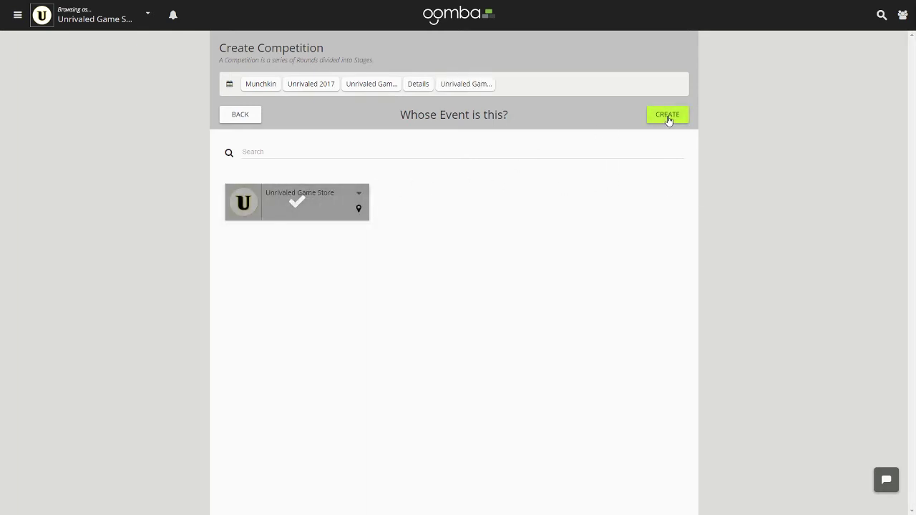
Create the Munchkin competition hosted by Unrivaled Game Store
{"action": "left_click", "coordinate": [666, 115]}
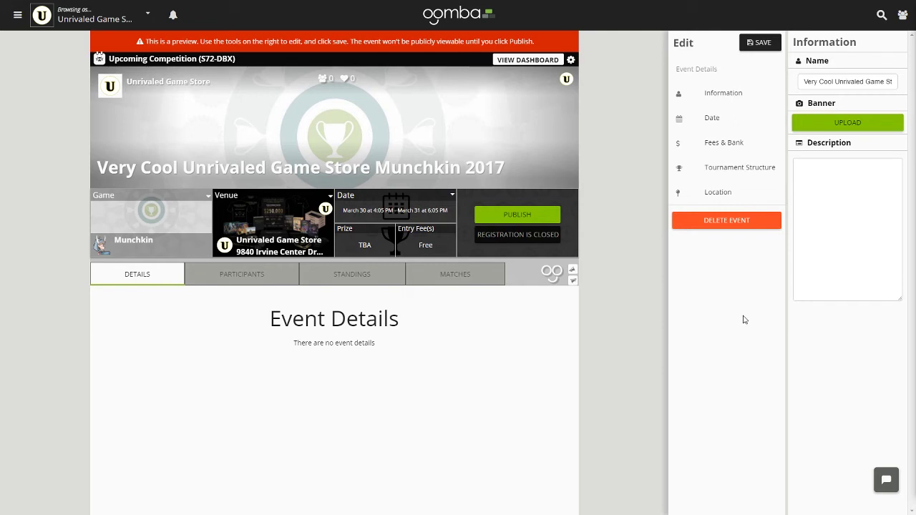
Upload the Unrivaled $250,000 promo image as the event banner
{"action": "left_click", "coordinate": [847, 125]}
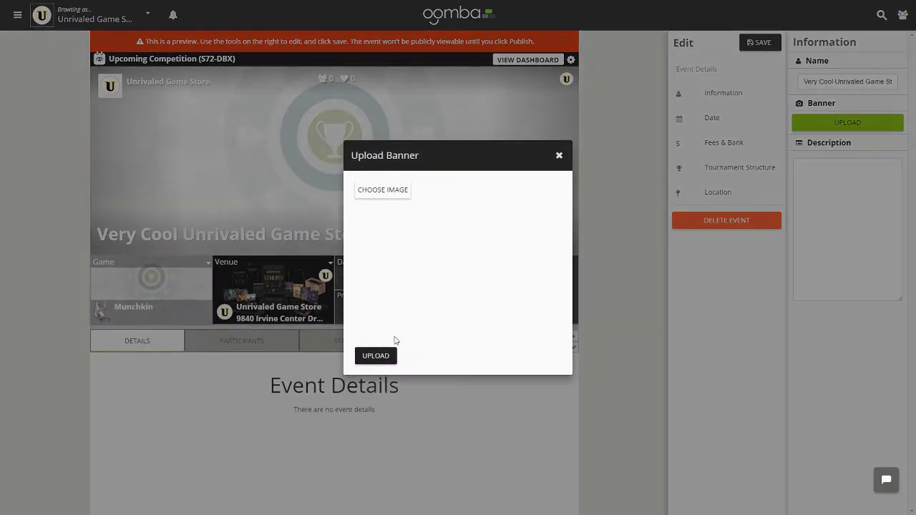
{"action": "left_click", "coordinate": [386, 193]}
{"action": "left_click", "coordinate": [225, 91]}
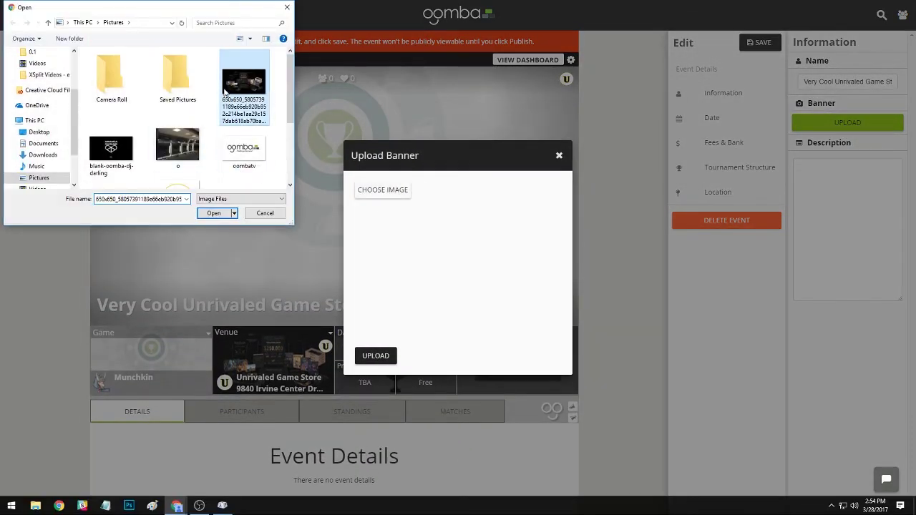
{"action": "left_click", "coordinate": [379, 354]}
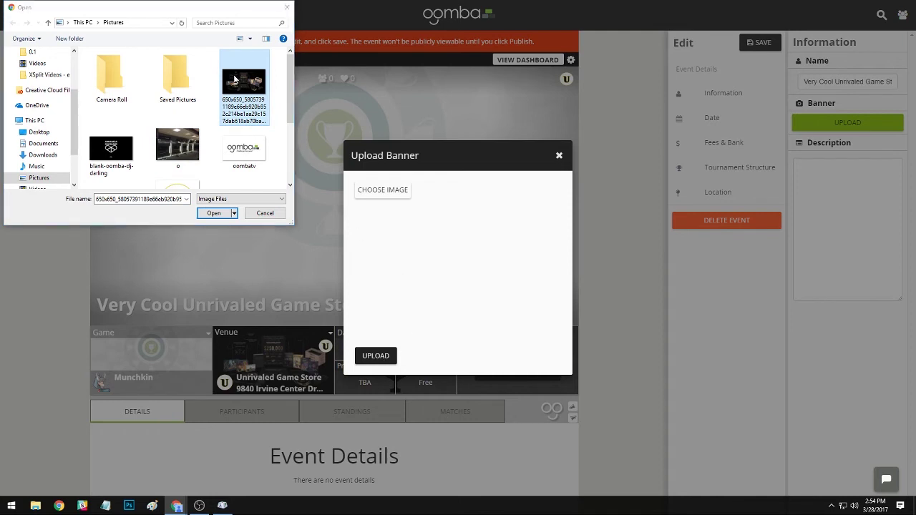
{"action": "left_click", "coordinate": [218, 214]}
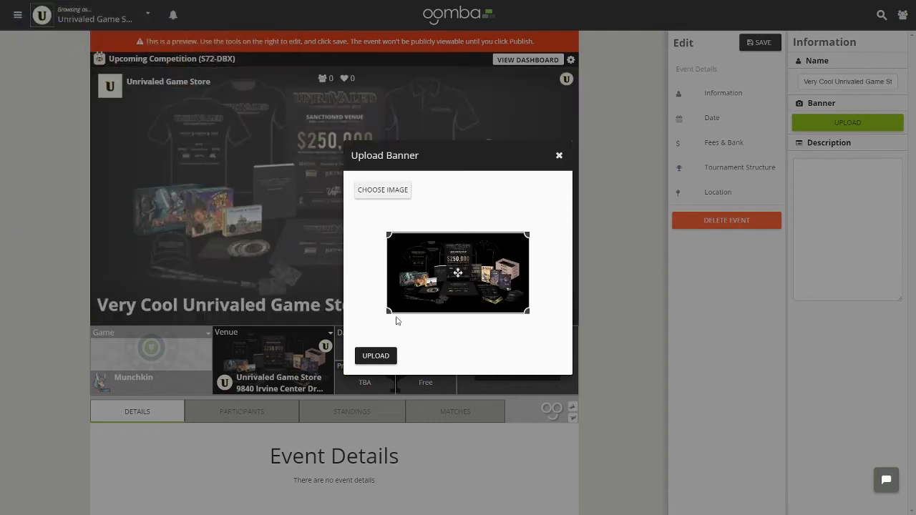
{"action": "left_click", "coordinate": [379, 355]}
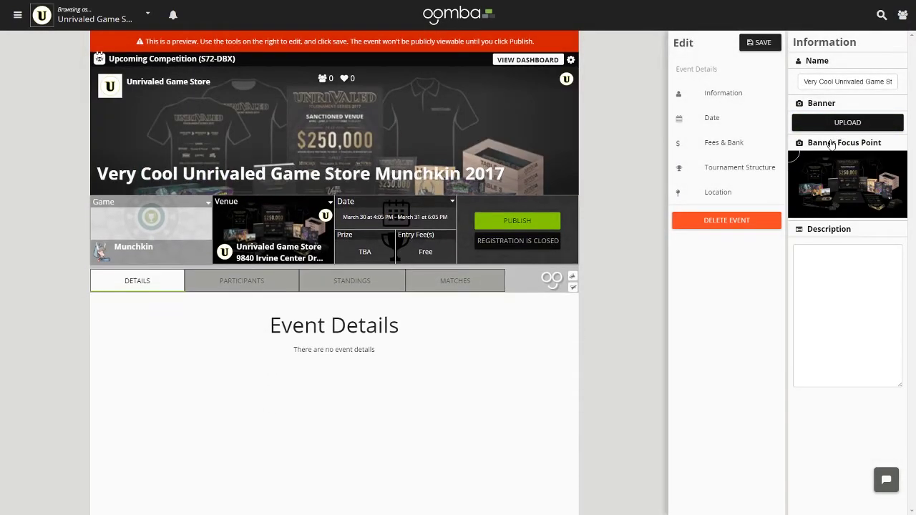
Shift the banner focus point slightly to the right
{"action": "left_click", "coordinate": [834, 173]}
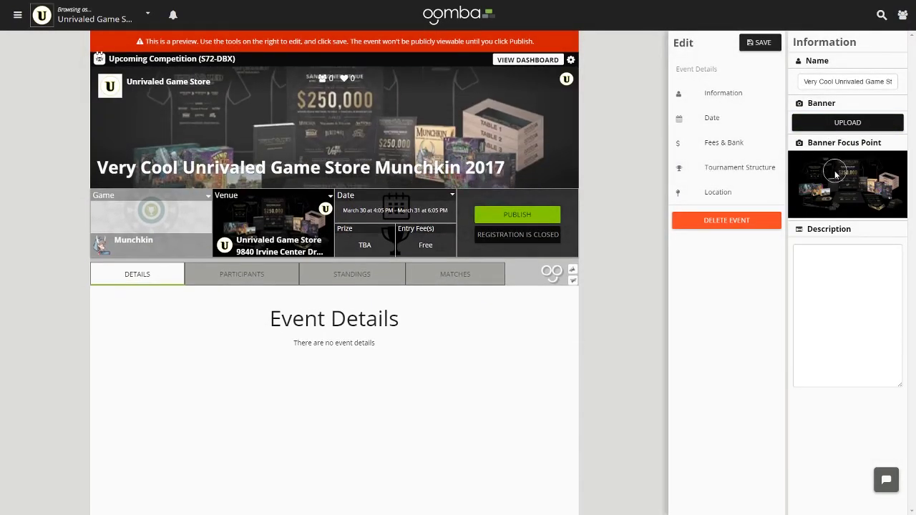
{"action": "left_click", "coordinate": [849, 174]}
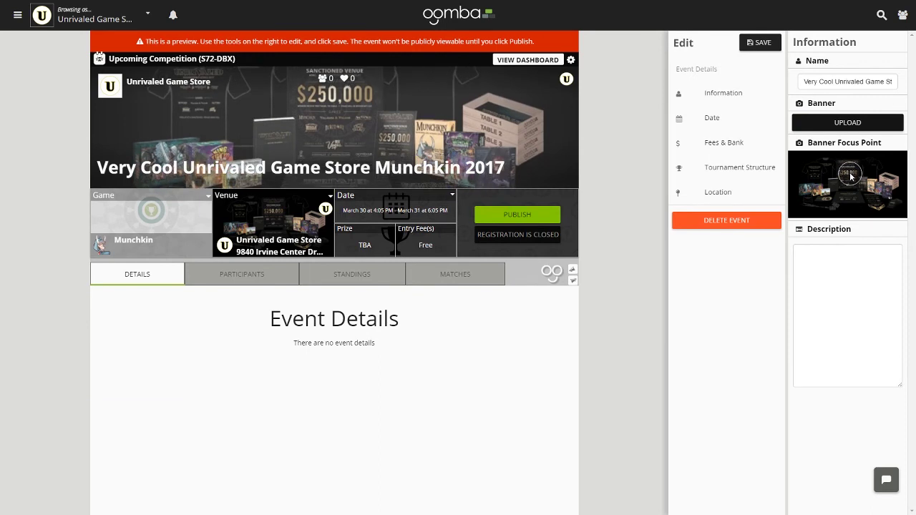
{"action": "left_click", "coordinate": [849, 176]}
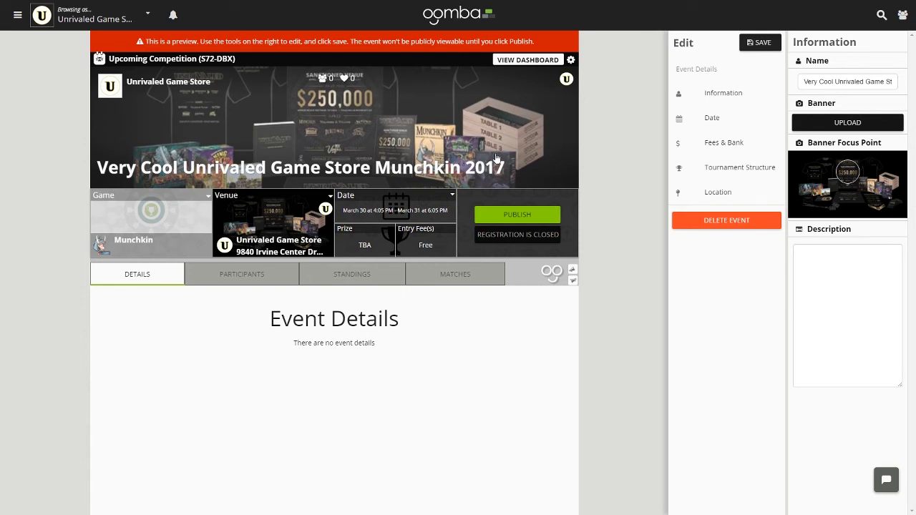
{"action": "left_click", "coordinate": [844, 288]}
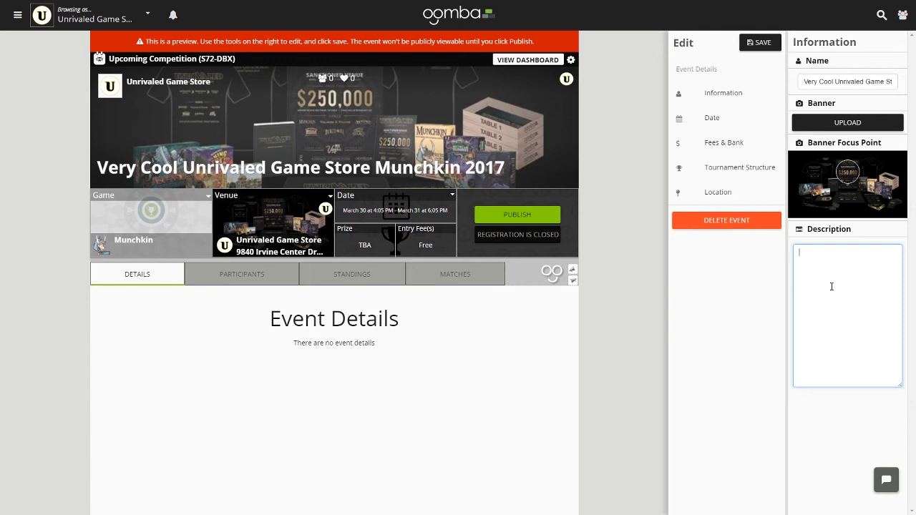
Fill the description with repeated copies of 'Very Cool Unrivaled Game Store Munchkin 2017'
{"action": "key", "text": "ctrl+v"}
{"action": "key", "text": "ctrl+v"}
{"action": "key", "text": "ctrl+v"}
{"action": "key", "text": "ctrl+v"}
{"action": "key", "text": "ctrl+v"}
{"action": "key", "text": "ctrl+v"}
{"action": "key", "text": "ctrl+v"}
{"action": "key", "text": "ctrl+v"}
{"action": "key", "text": "ctrl+v"}
{"action": "key", "text": "ctrl+v"}
{"action": "key", "text": "ctrl+v"}
{"action": "key", "text": "ctrl+v"}
{"action": "key", "text": "ctrl+v"}
{"action": "key", "text": "ctrl+v"}
{"action": "key", "text": "ctrl+v"}
{"action": "key", "text": "ctrl+v"}
{"action": "key", "text": "ctrl+v"}
{"action": "key", "text": "ctrl+v"}
{"action": "key", "text": "ctrl+v"}
{"action": "key", "text": "ctrl+v"}
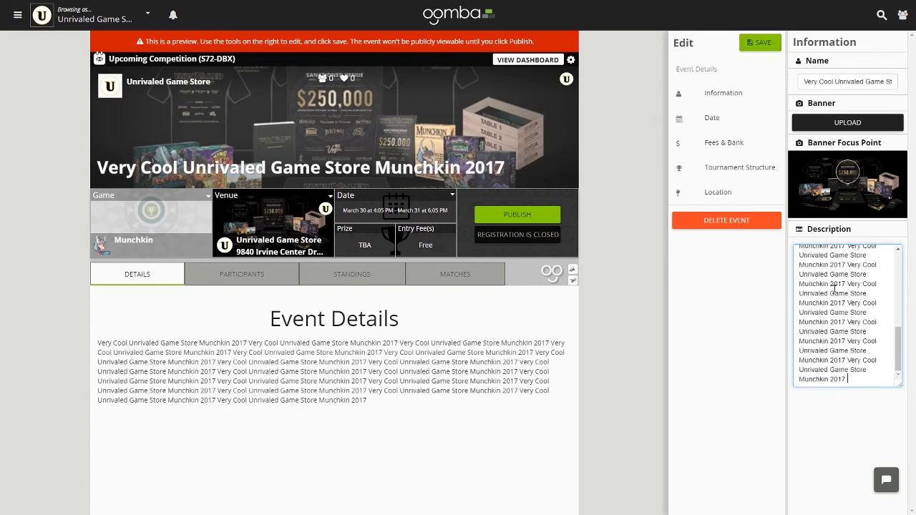
{"action": "key", "text": "ctrl+v"}
{"action": "key", "text": "ctrl+v"}
{"action": "key", "text": "ctrl+v"}
{"action": "key", "text": "ctrl+v"}
{"action": "key", "text": "ctrl+v"}
{"action": "key", "text": "ctrl+v"}
{"action": "key", "text": "ctrl+v"}
{"action": "key", "text": "ctrl+v"}
{"action": "key", "text": "ctrl+v"}
{"action": "key", "text": "ctrl+v"}
{"action": "key", "text": "ctrl+v"}
{"action": "key", "text": "ctrl+v"}
{"action": "key", "text": "ctrl+v"}
{"action": "key", "text": "ctrl+v"}
{"action": "key", "text": "ctrl+v"}
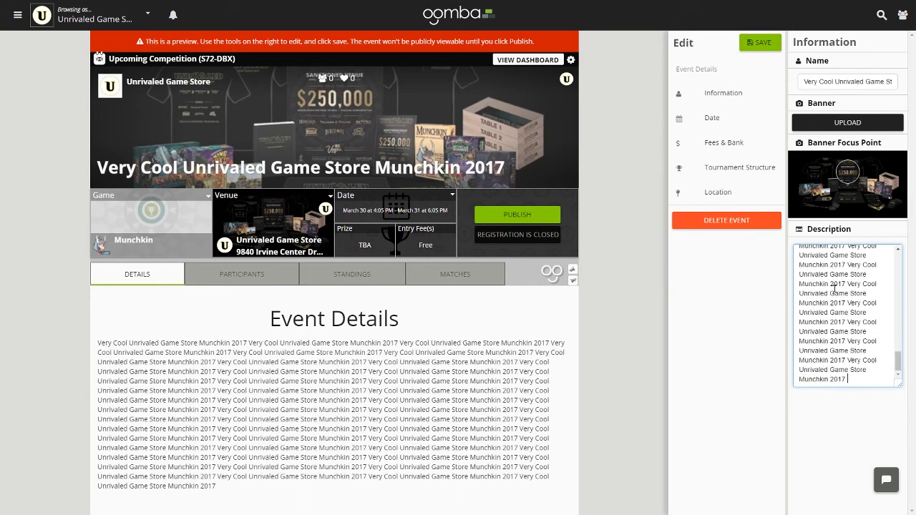
{"action": "key", "text": "ctrl+v"}
{"action": "key", "text": "ctrl+v"}
{"action": "key", "text": "ctrl+v"}
{"action": "key", "text": "ctrl+v"}
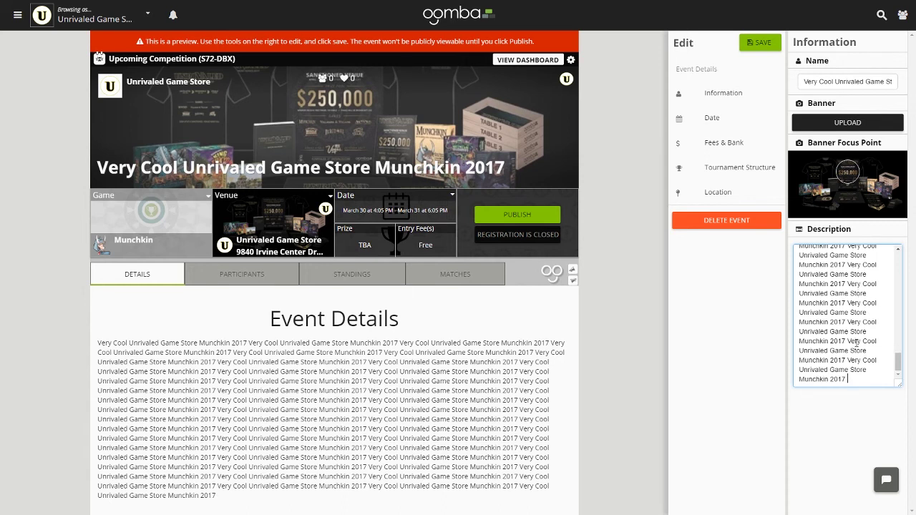
Bring up the Date settings showing March 30 4:05 PM to March 31 6:05 PM
{"action": "scroll", "coordinate": [856, 343], "scroll_direction": "up", "scroll_amount": 10}
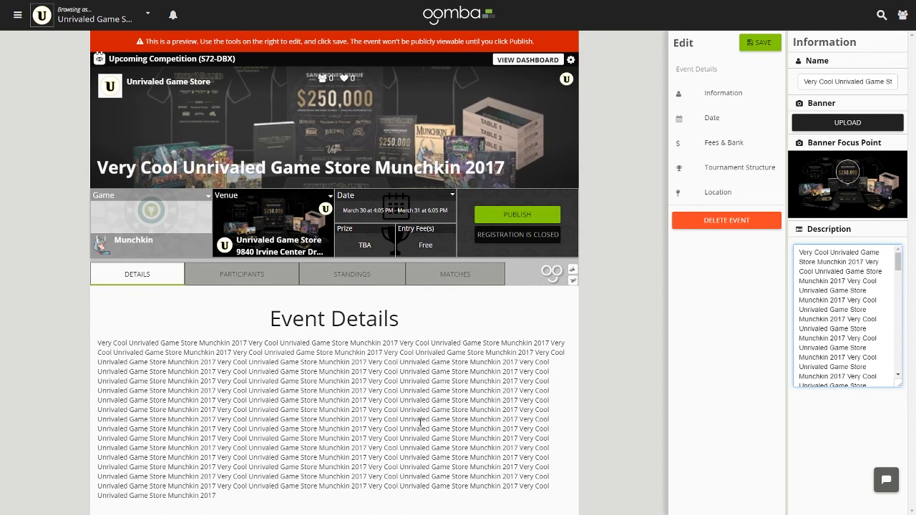
{"action": "left_click", "coordinate": [749, 258]}
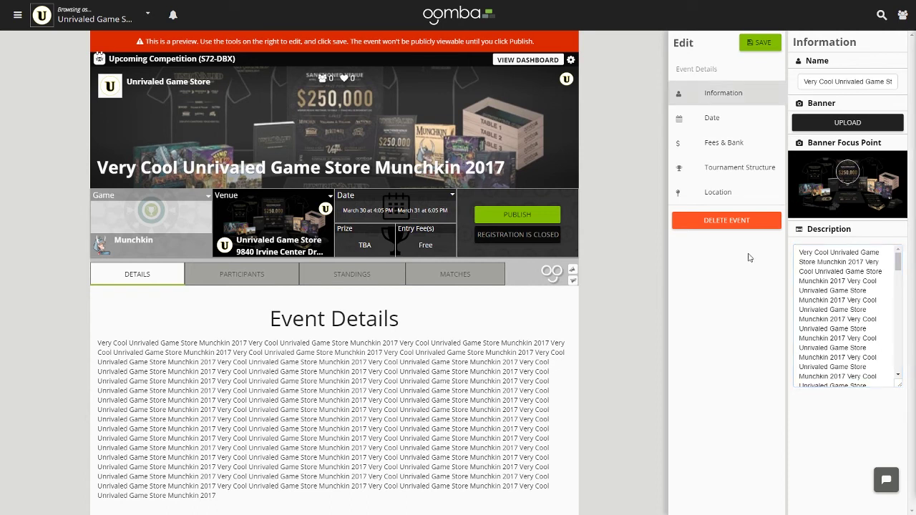
{"action": "left_click", "coordinate": [721, 118]}
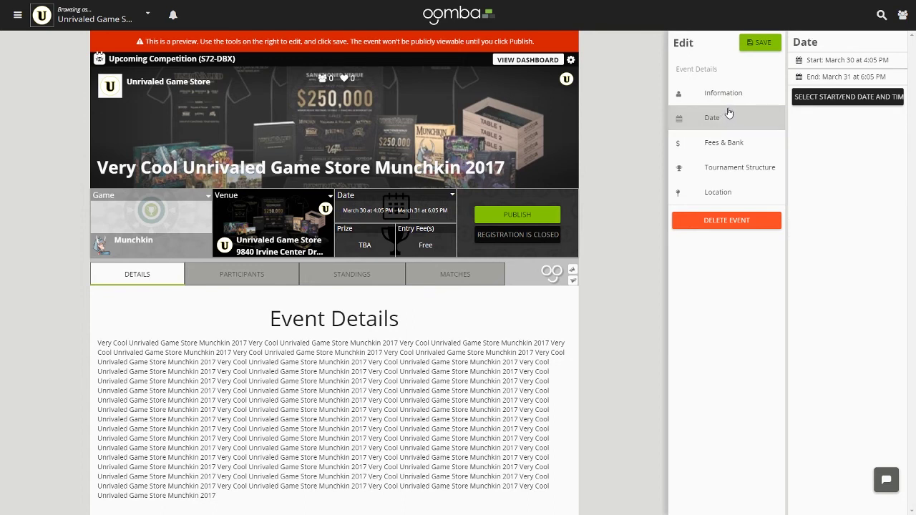
Open the Fees & Bank editor, showing Free Admission and no prize pool
{"action": "left_click", "coordinate": [741, 146]}
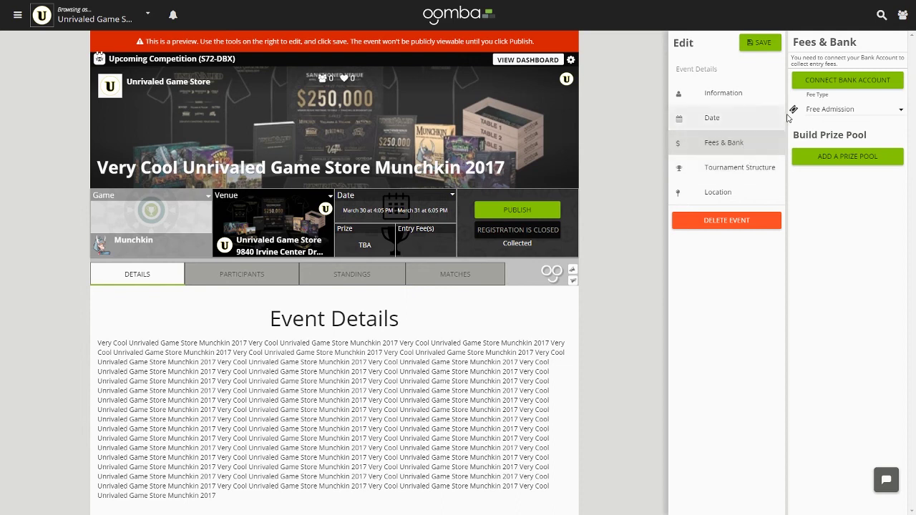
Glance at the Connect Your Bank form, close it unfilled, and open the Location editor
{"action": "left_click", "coordinate": [830, 83]}
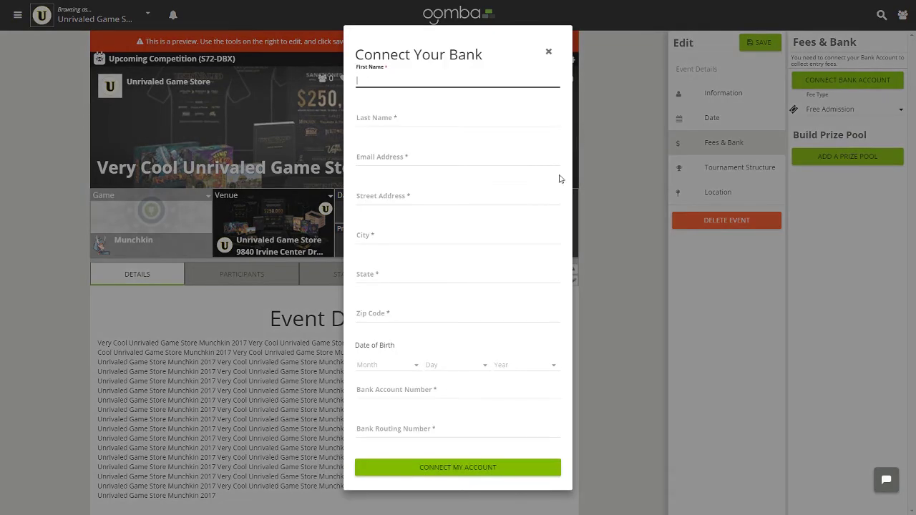
{"action": "left_click", "coordinate": [548, 54]}
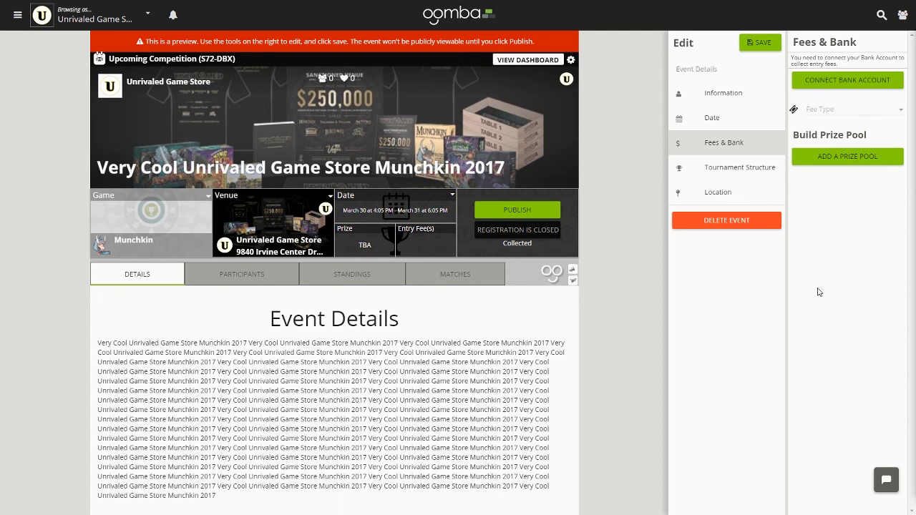
{"action": "left_click", "coordinate": [719, 192]}
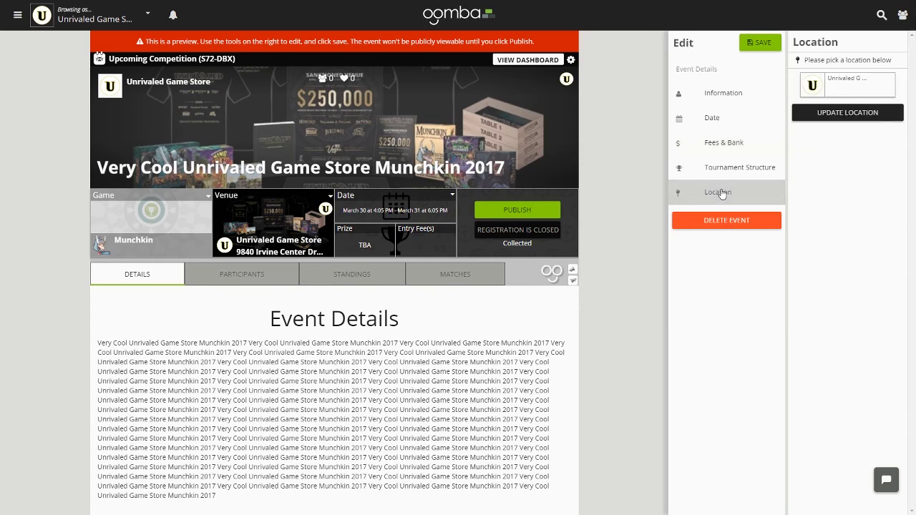
Check the venue picker, keep Unrivaled Game Store as the venue, and save the event
{"action": "left_click", "coordinate": [855, 114]}
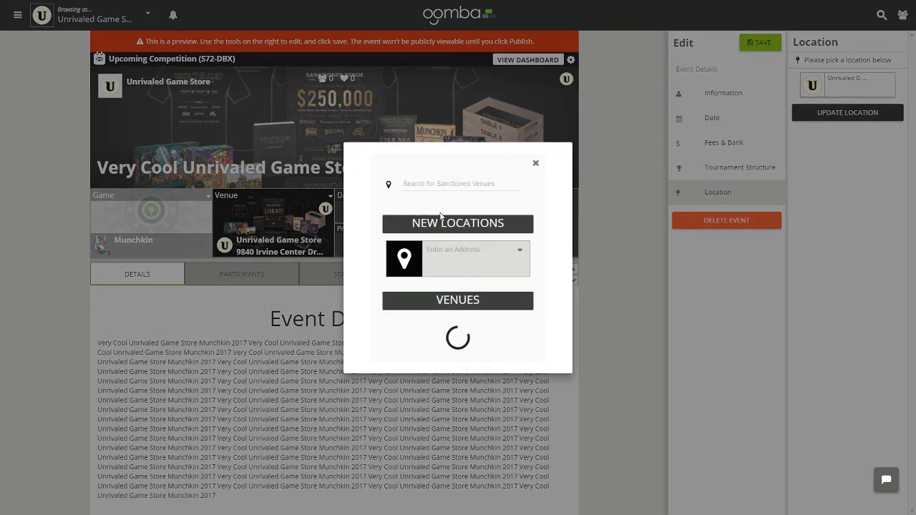
{"action": "left_click", "coordinate": [437, 179]}
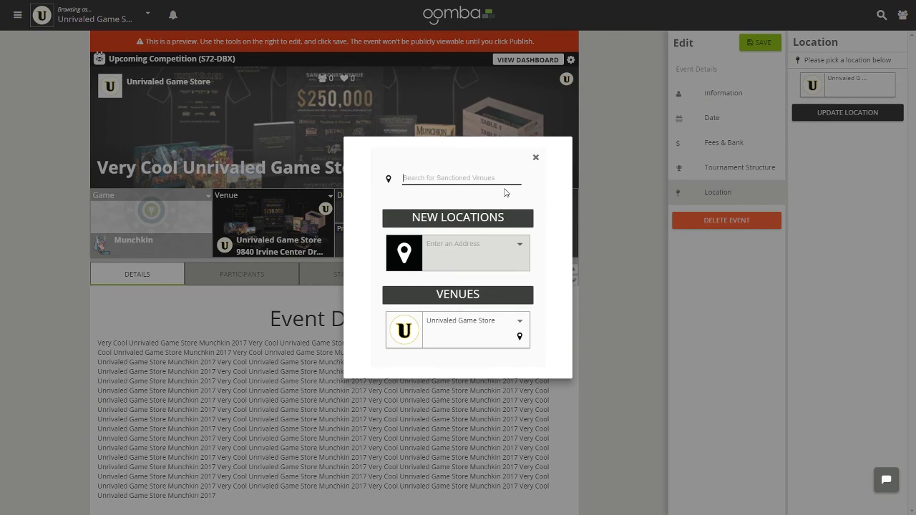
{"action": "left_click", "coordinate": [535, 158]}
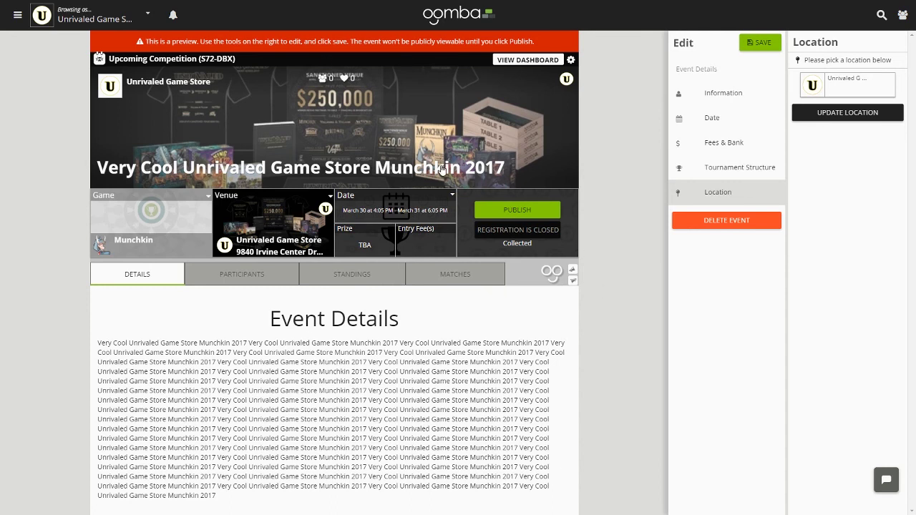
{"action": "left_click", "coordinate": [758, 39]}
Publish the Munchkin competition, confirm it, and open registration now
{"action": "left_click", "coordinate": [526, 213]}
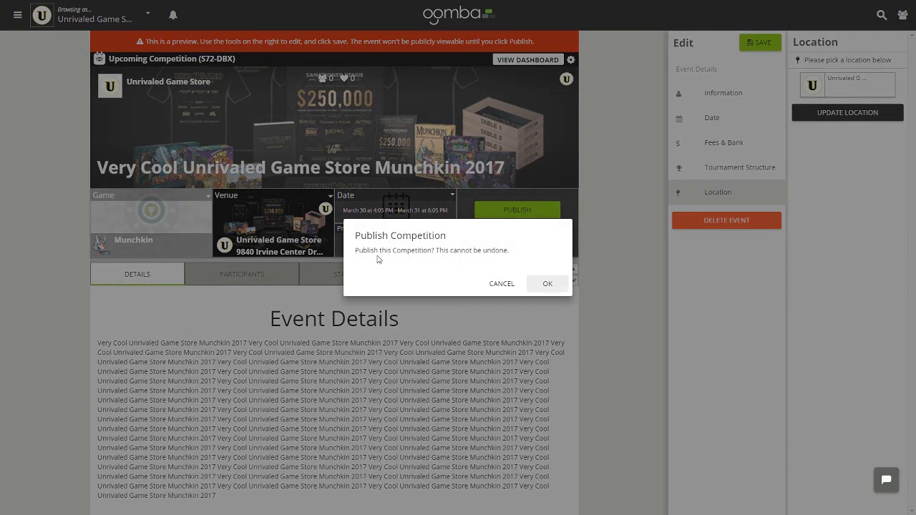
{"action": "left_click", "coordinate": [547, 284]}
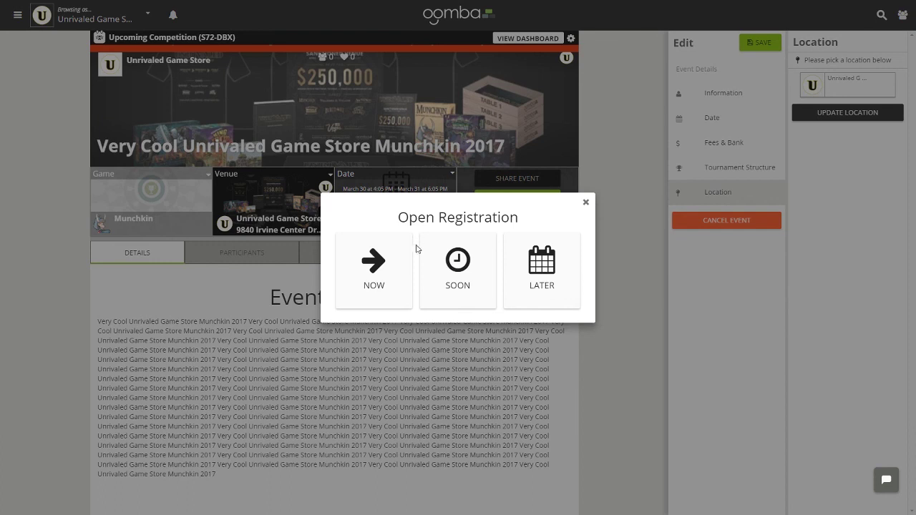
{"action": "left_click", "coordinate": [374, 261]}
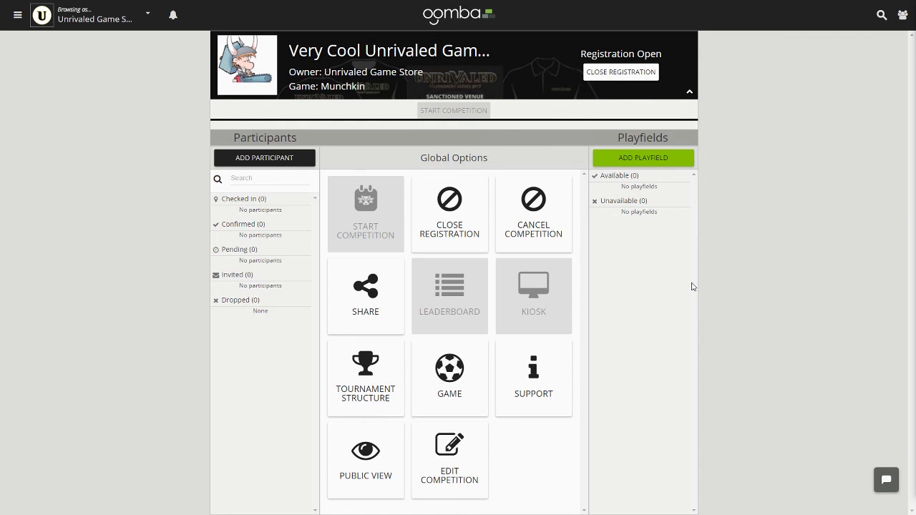